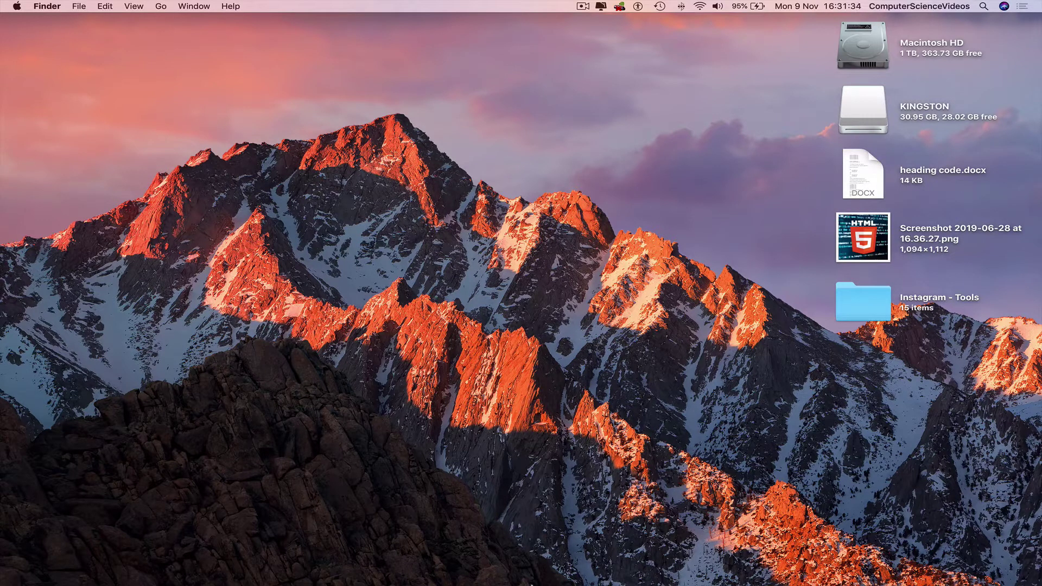
- Open iTunes, show the music library by albums, and view the Thriller album's track list before collapsing it
mouse_move(531, 582)
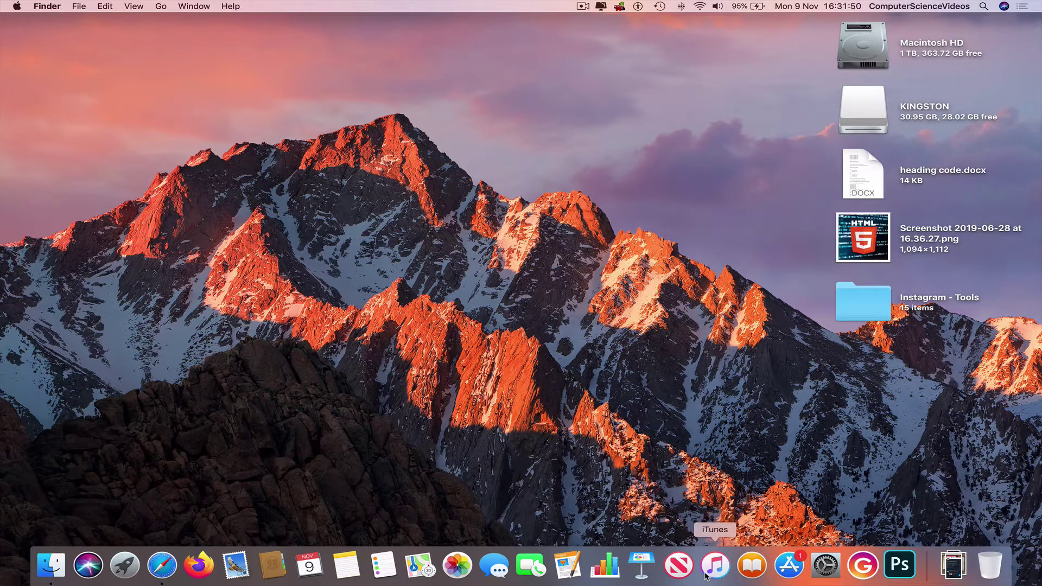
left_click(724, 574)
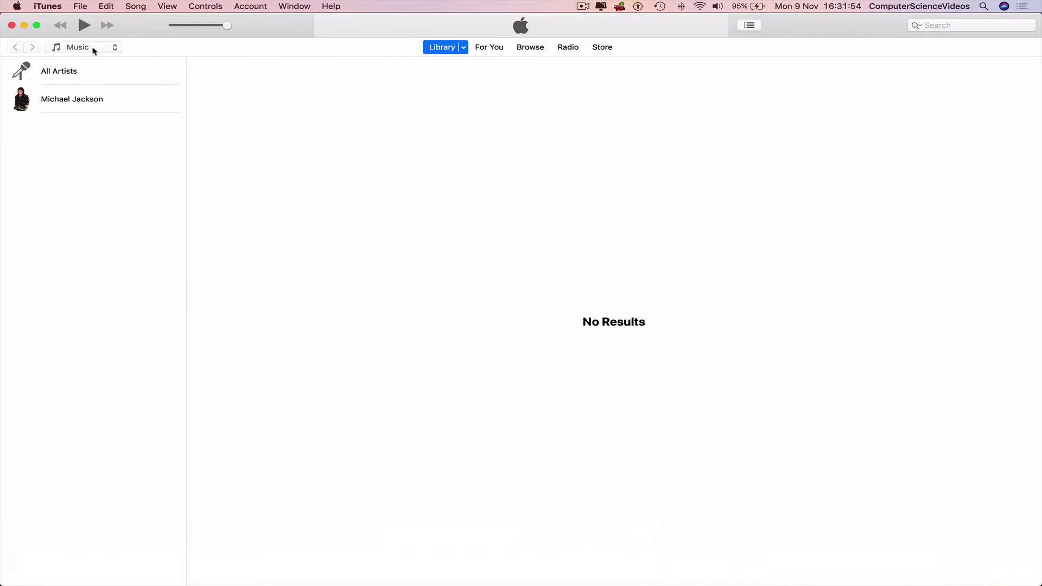
left_click(465, 48)
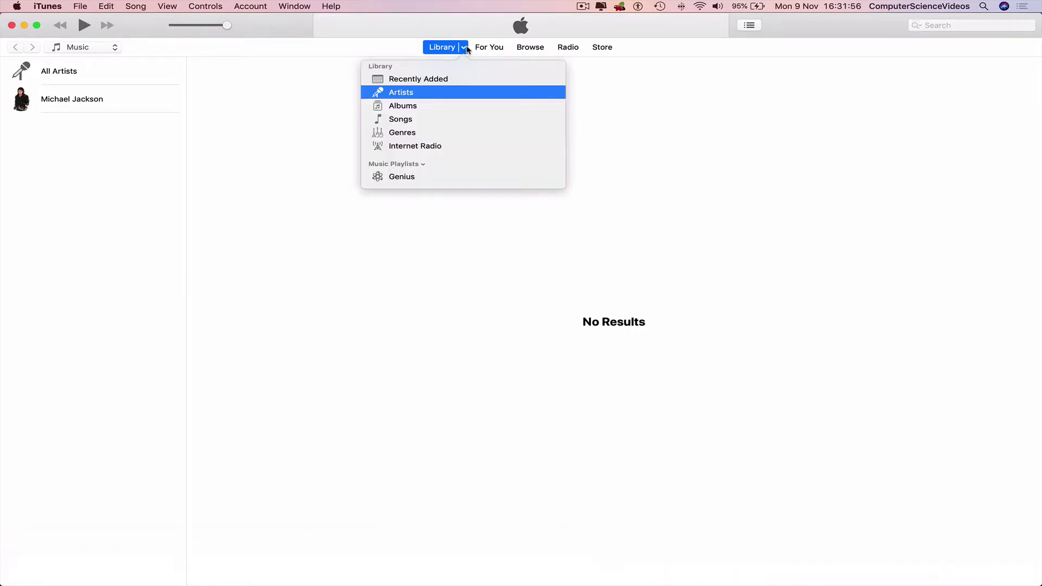
left_click(407, 106)
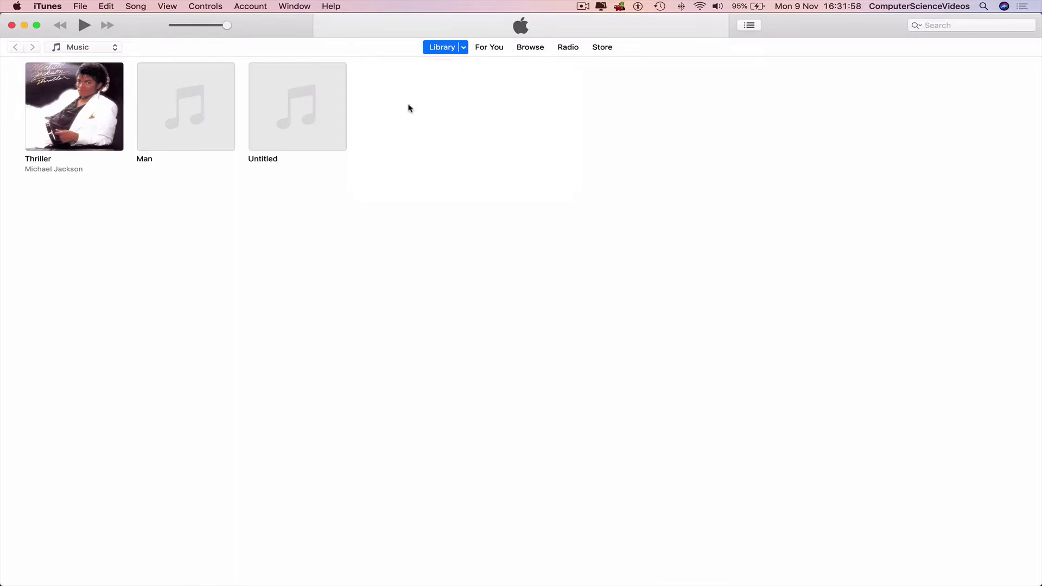
left_click(101, 108)
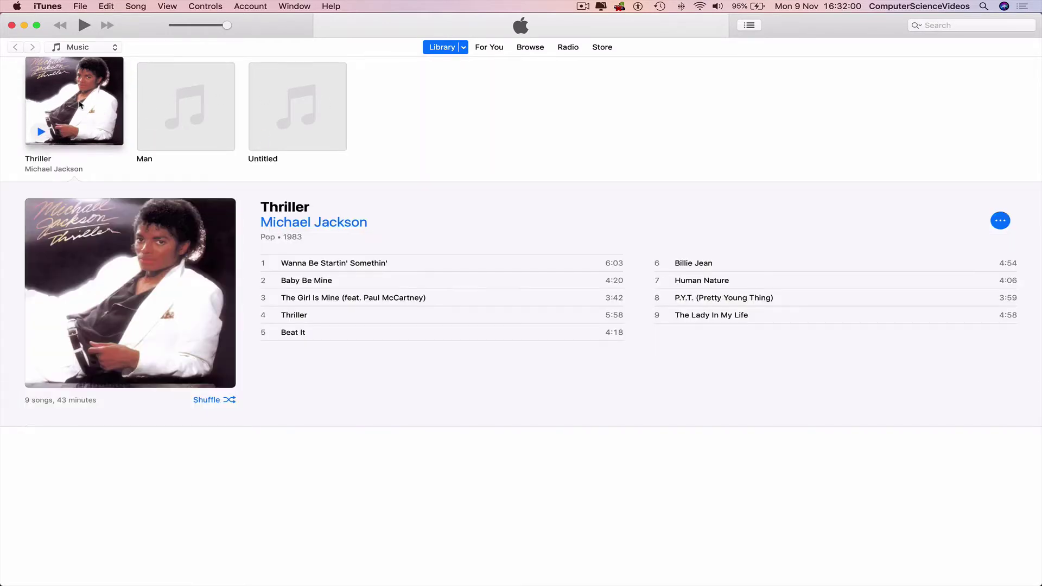
left_click(76, 103)
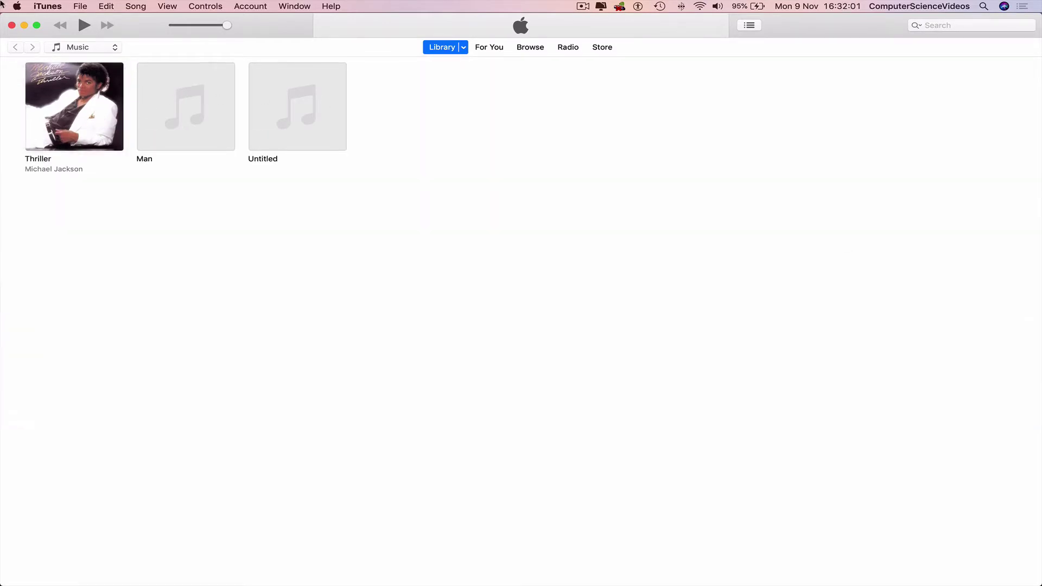
- Open the KINGSTON drive in Finder and resize its window and the iTunes window so they sit side by side
left_click(23, 25)
double_click(862, 104)
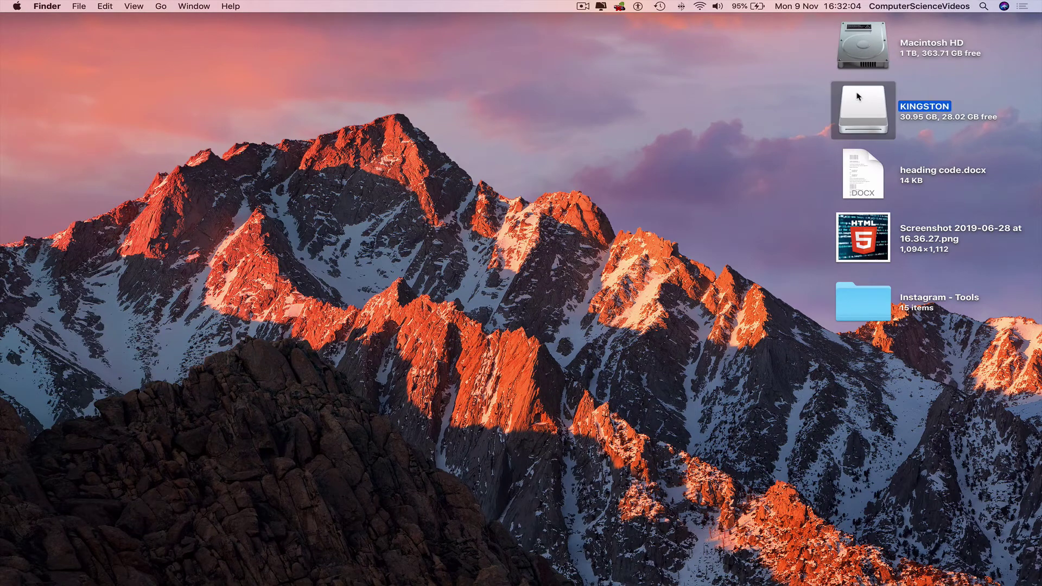
left_click_drag(282, 96, 1, 12)
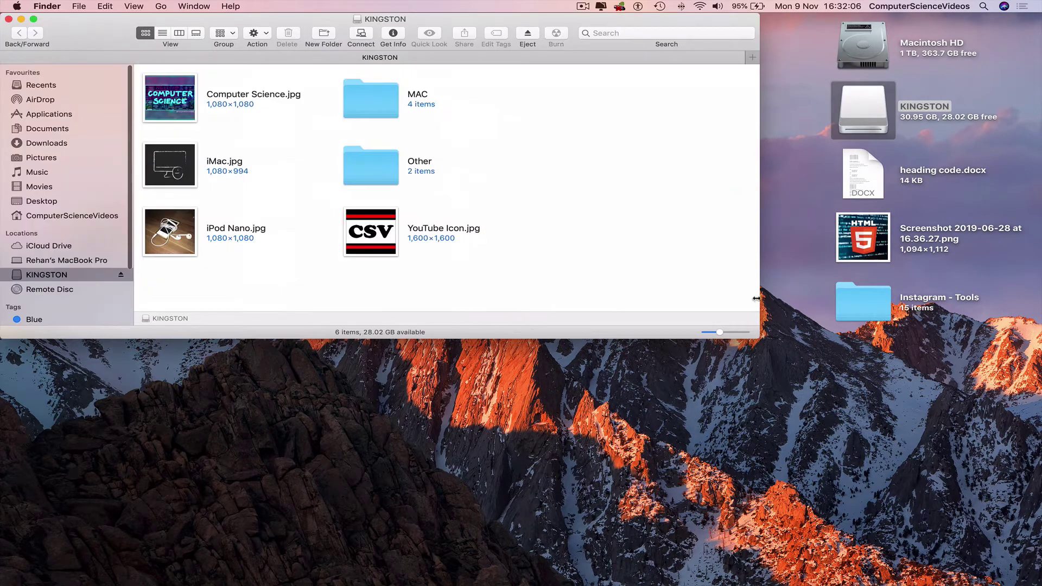
left_click_drag(760, 338, 473, 569)
left_click(691, 580)
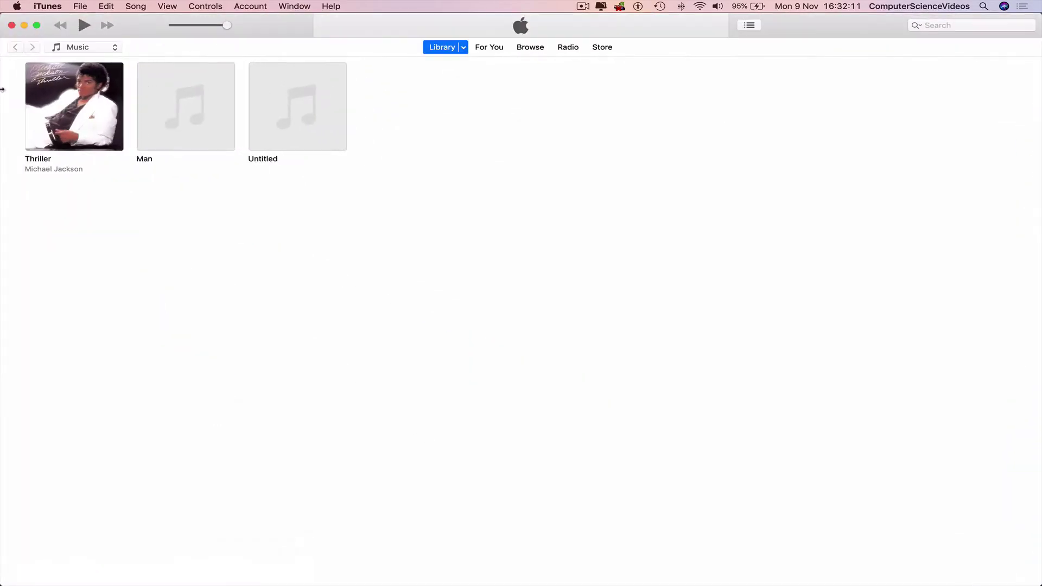
left_click_drag(3, 89, 471, 127)
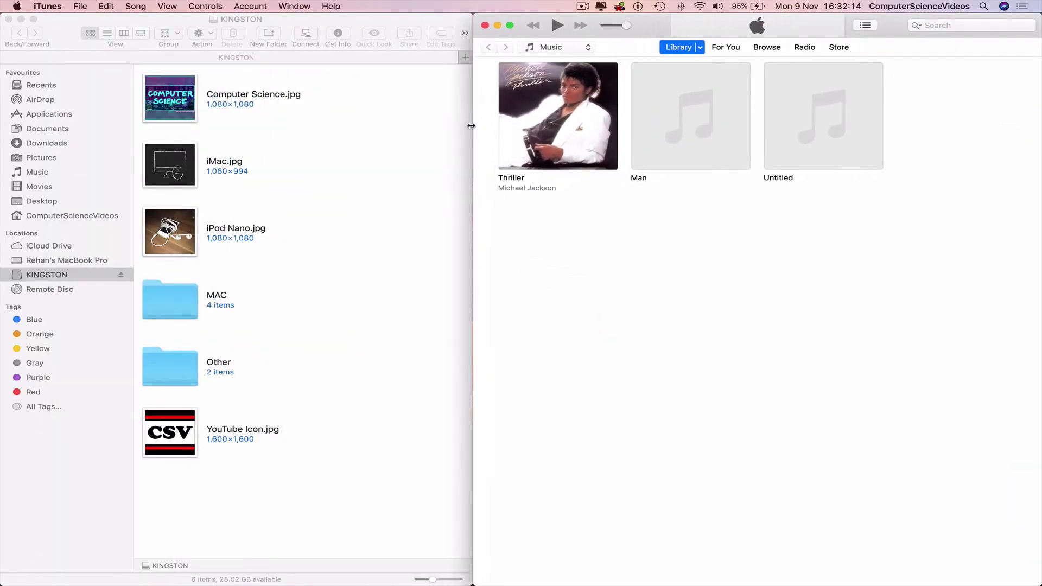
- Create a new folder named Music on the KINGSTON drive
left_click(356, 148)
right_click(358, 133)
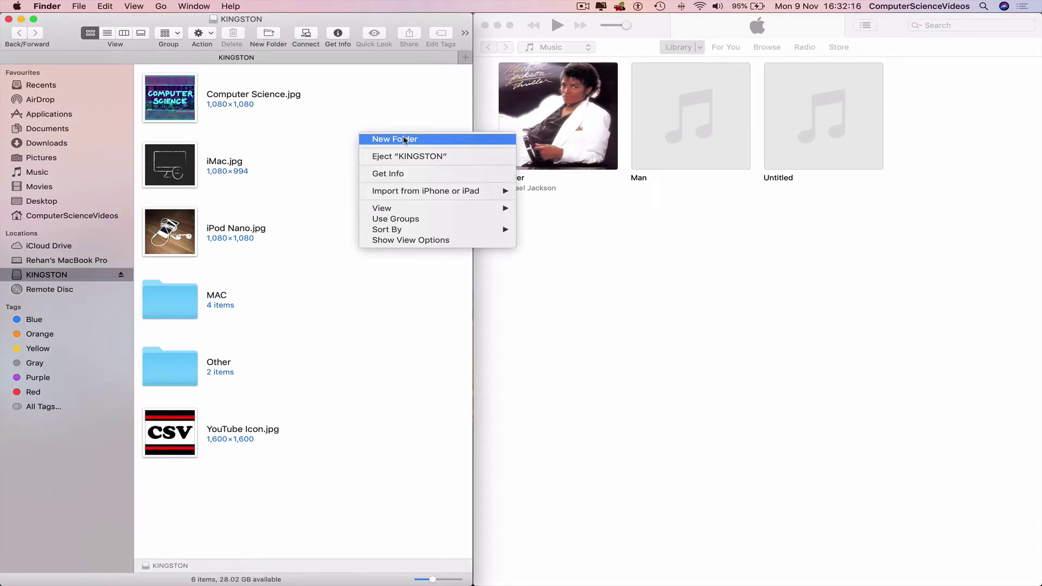
left_click(402, 140)
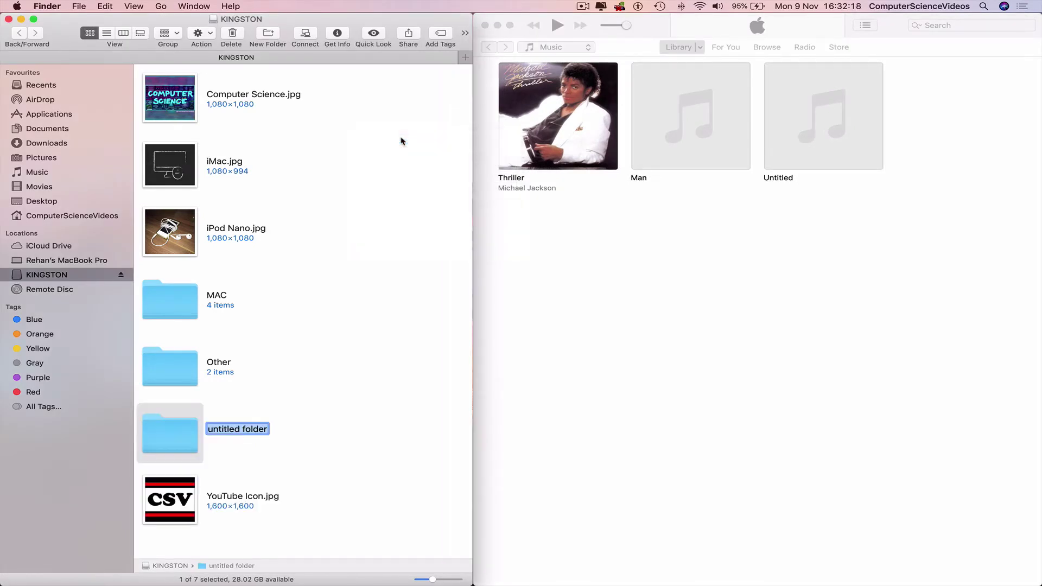
left_click(365, 380)
left_click(231, 430)
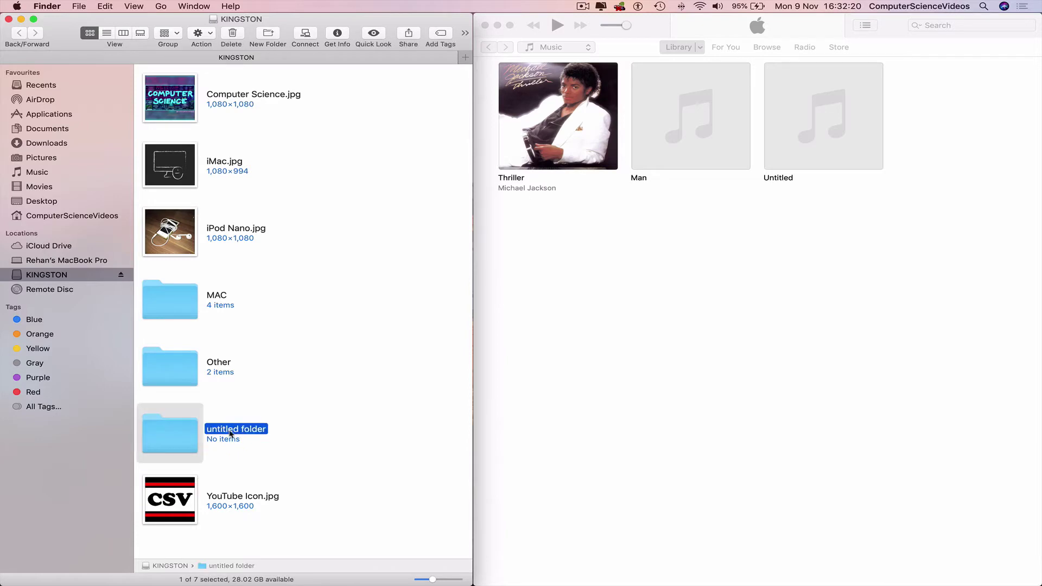
left_click(228, 429)
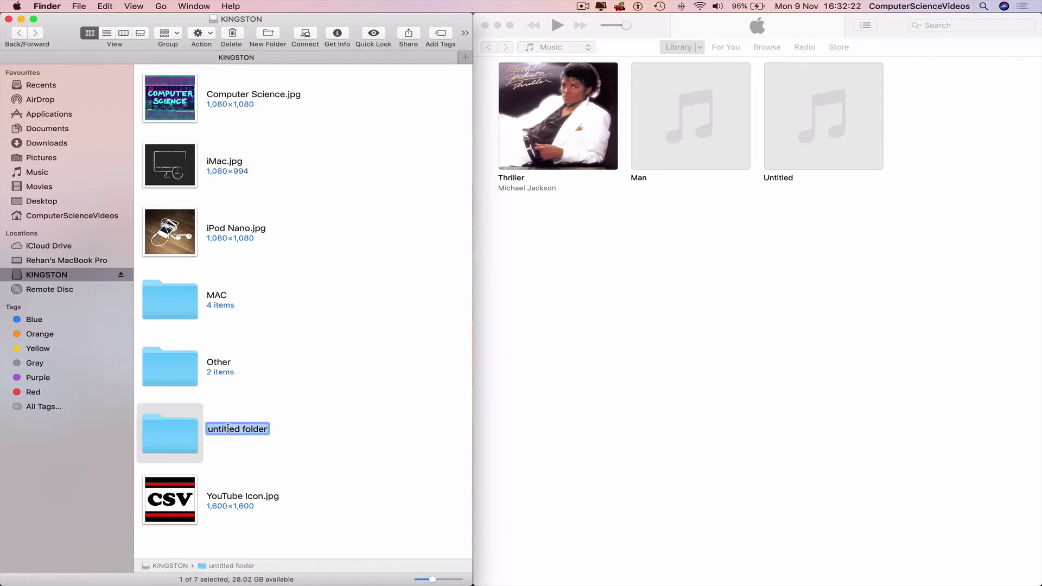
type("Music")
key("Return")
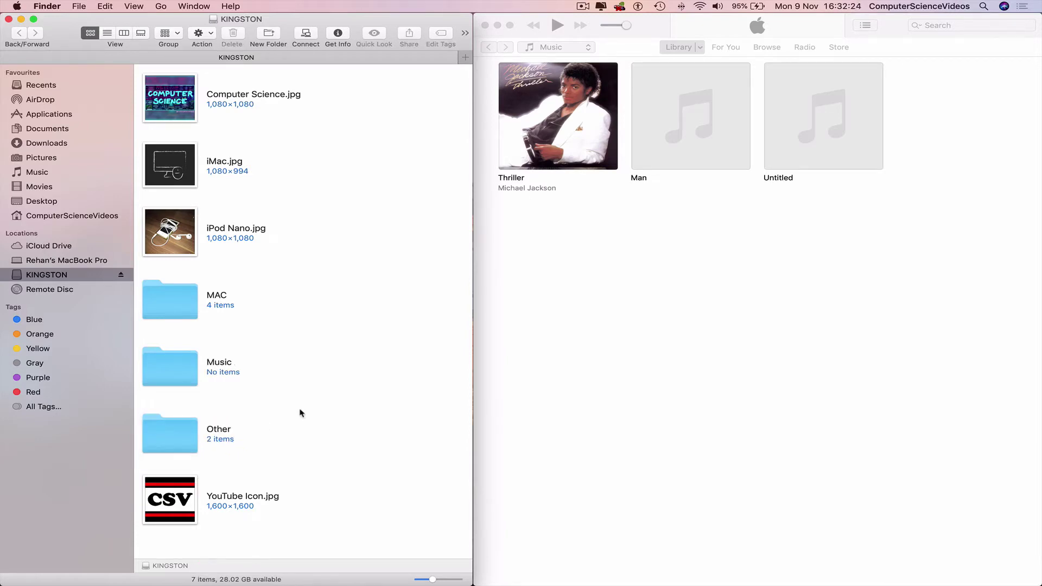
- Copy the Thriller album from the iTunes library into the Music folder on the KINGSTON drive
double_click(161, 369)
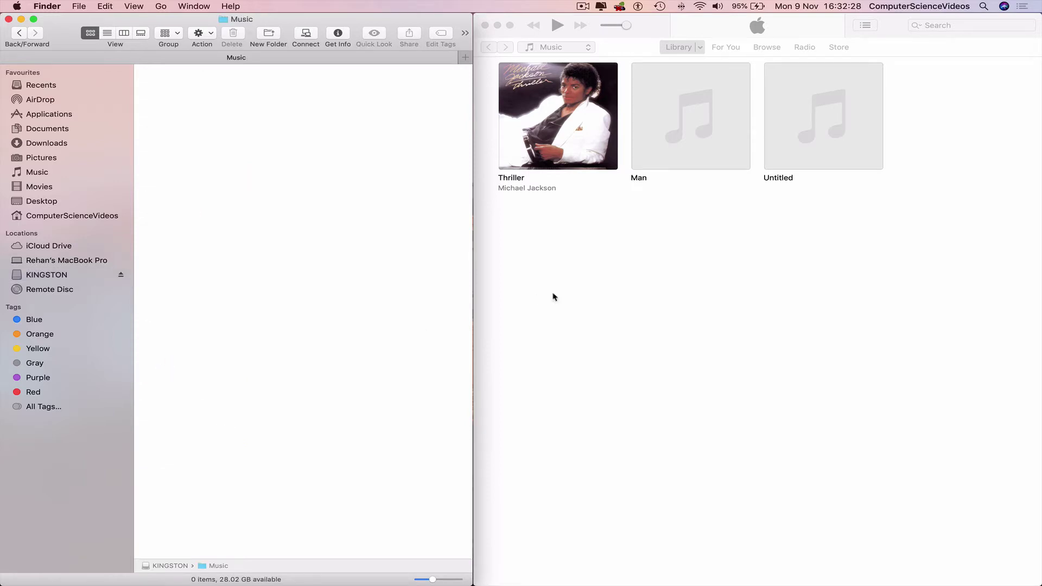
left_click(540, 266)
left_click(537, 120)
mouse_move(559, 98)
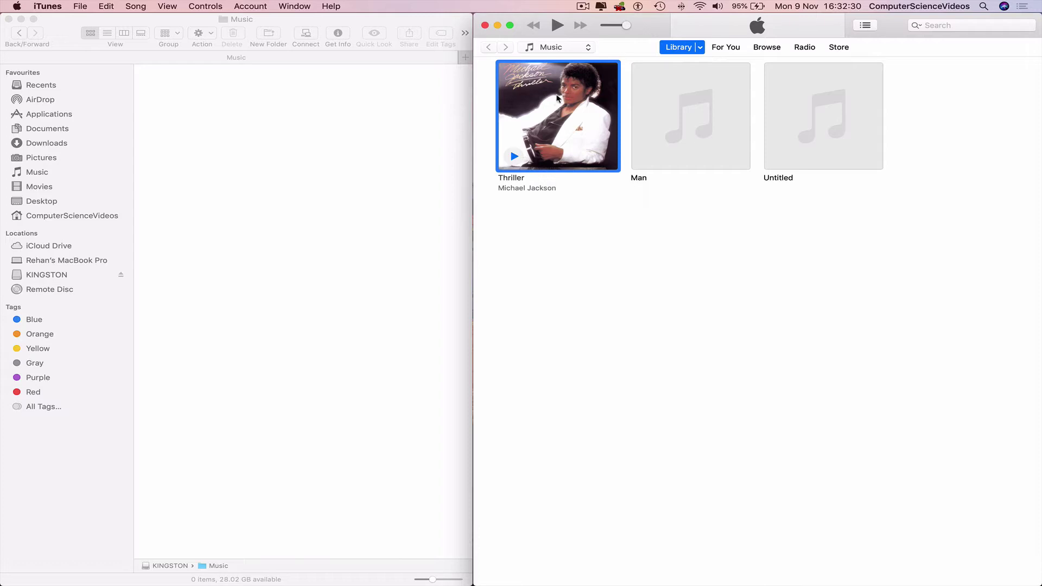
left_click_drag(571, 89, 297, 140)
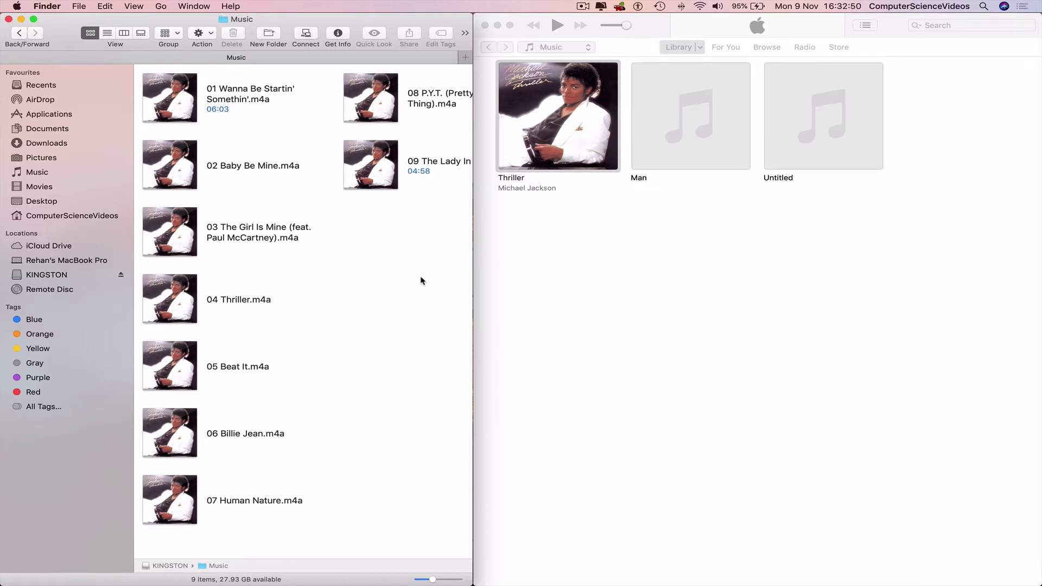
- Deselect the Thriller album, quit iTunes and close the Finder window showing the Music folder
left_click(649, 266)
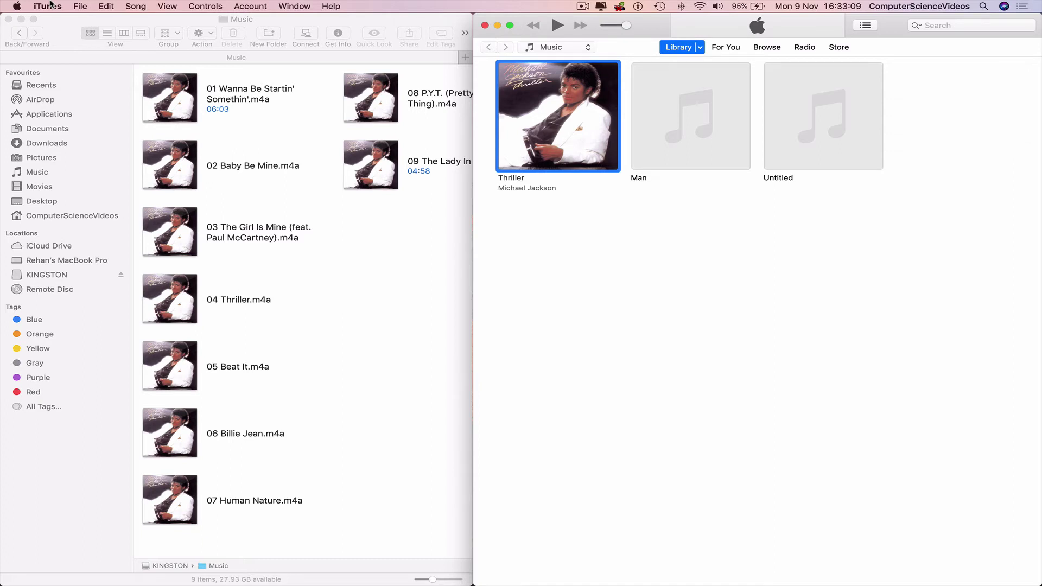
left_click(569, 342)
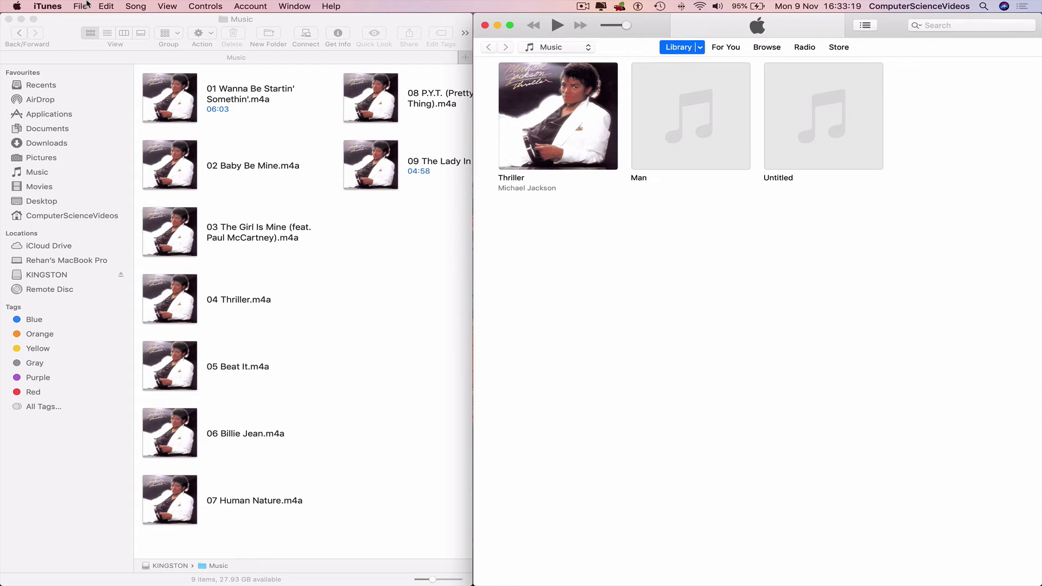
left_click(53, 5)
left_click(85, 127)
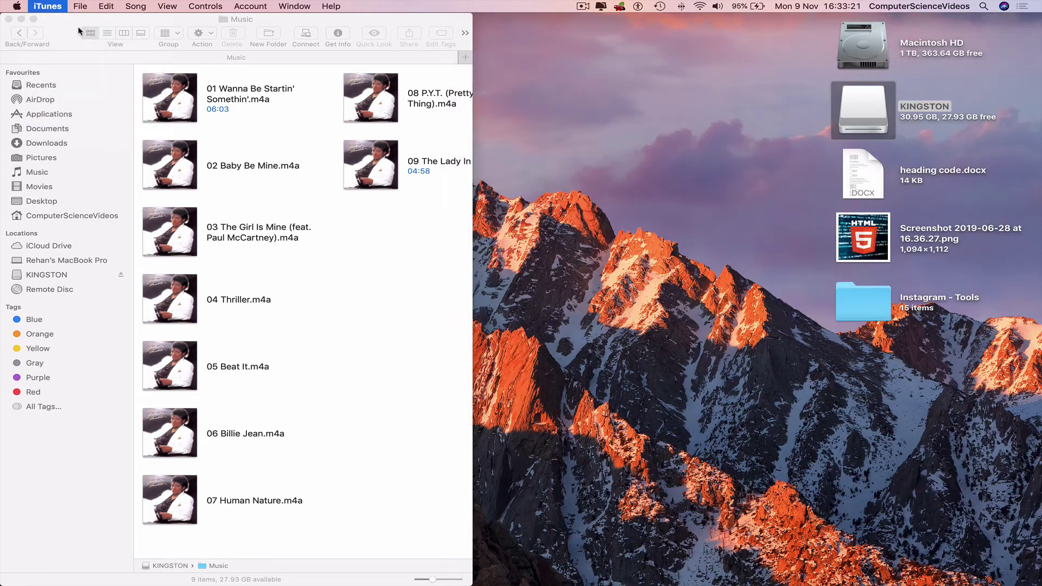
left_click(8, 19)
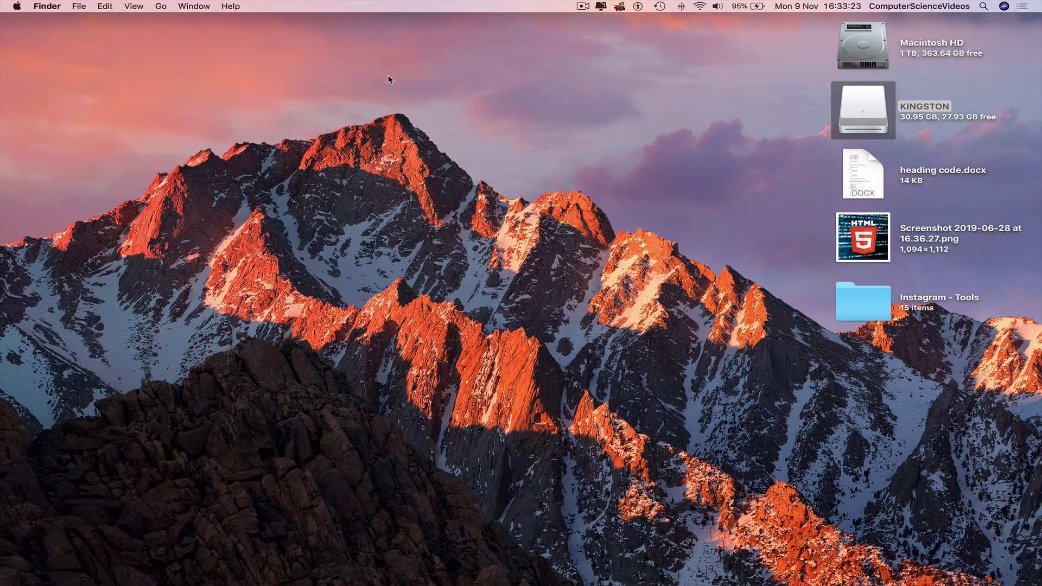
- Eject the KINGSTON drive from the desktop
right_click(868, 101)
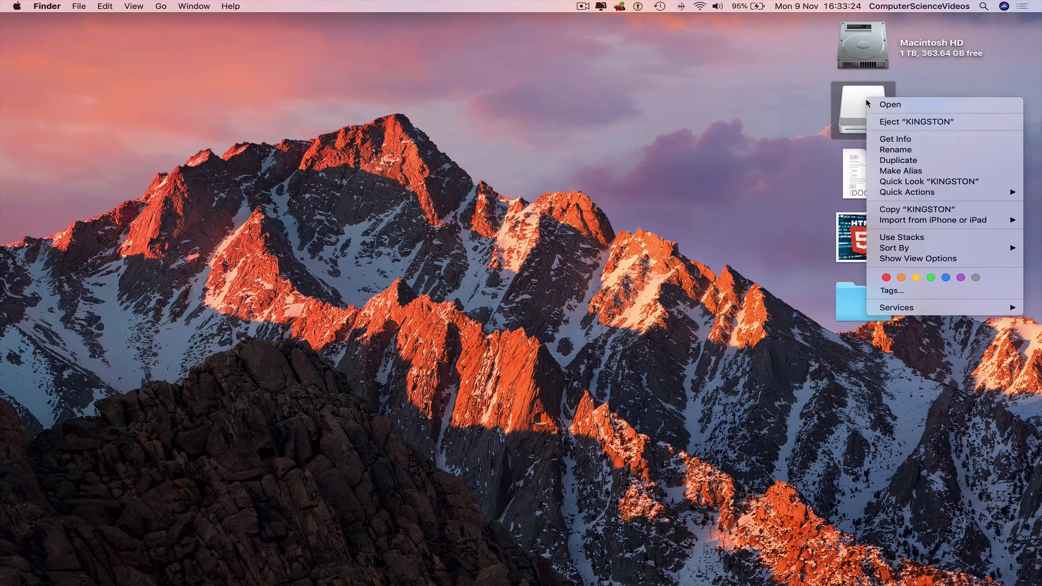
left_click(896, 122)
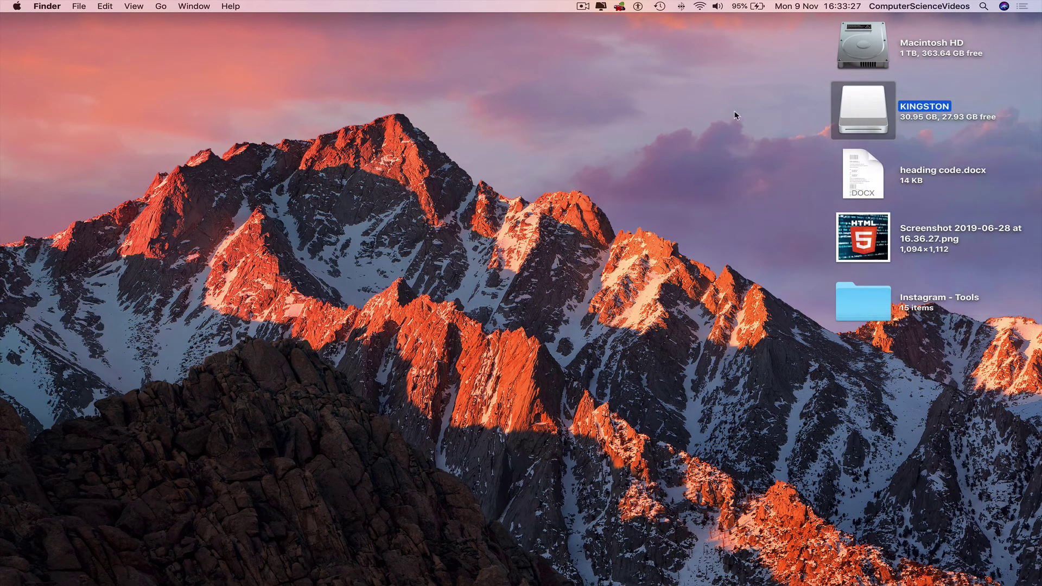
left_click(736, 115)
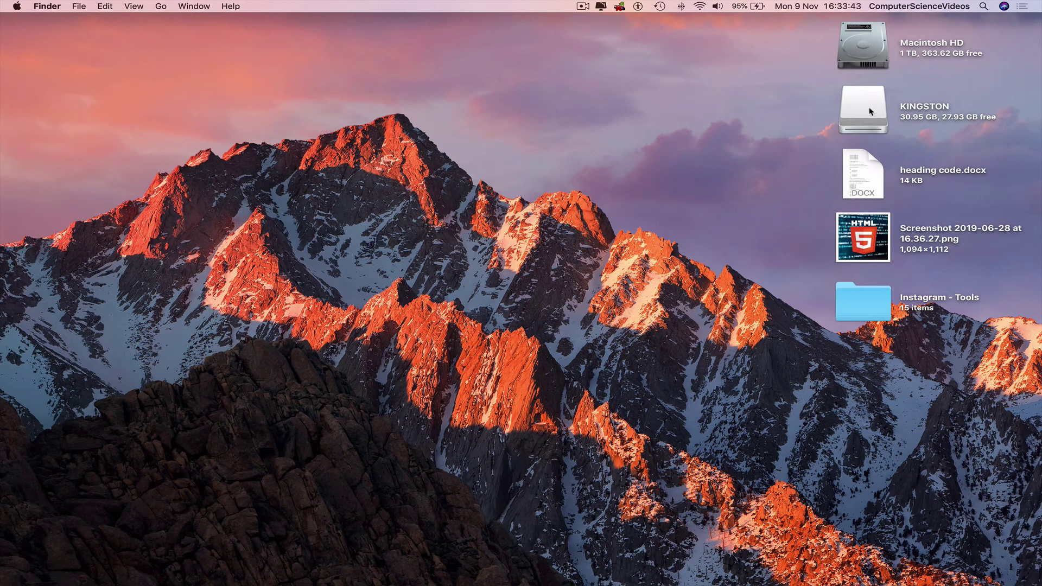
- Reopen the KINGSTON drive in an enlarged window and check the copied songs in its Music folder
double_click(868, 111)
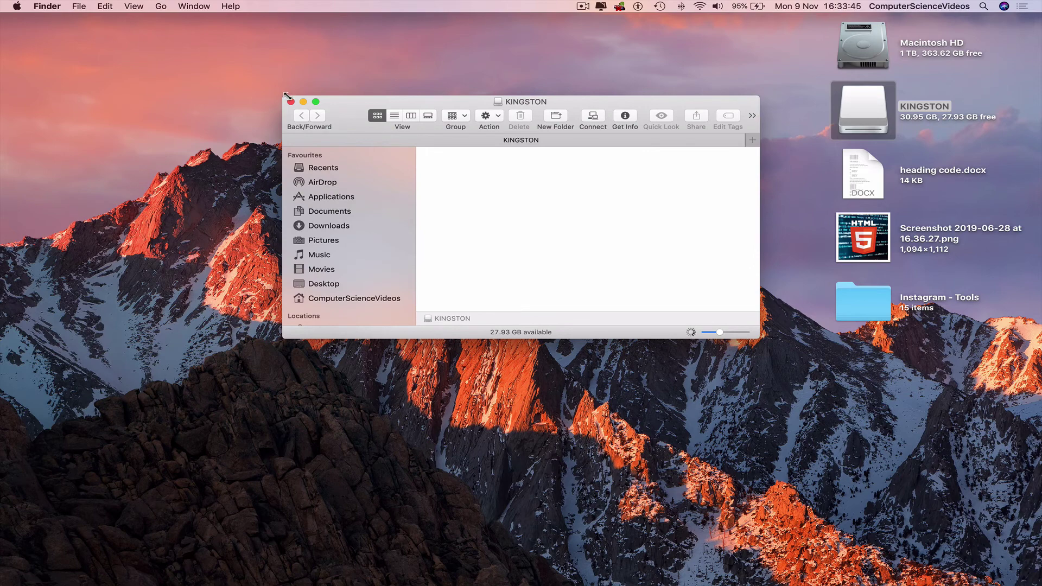
left_click_drag(283, 96, 0, 13)
left_click_drag(761, 338, 807, 585)
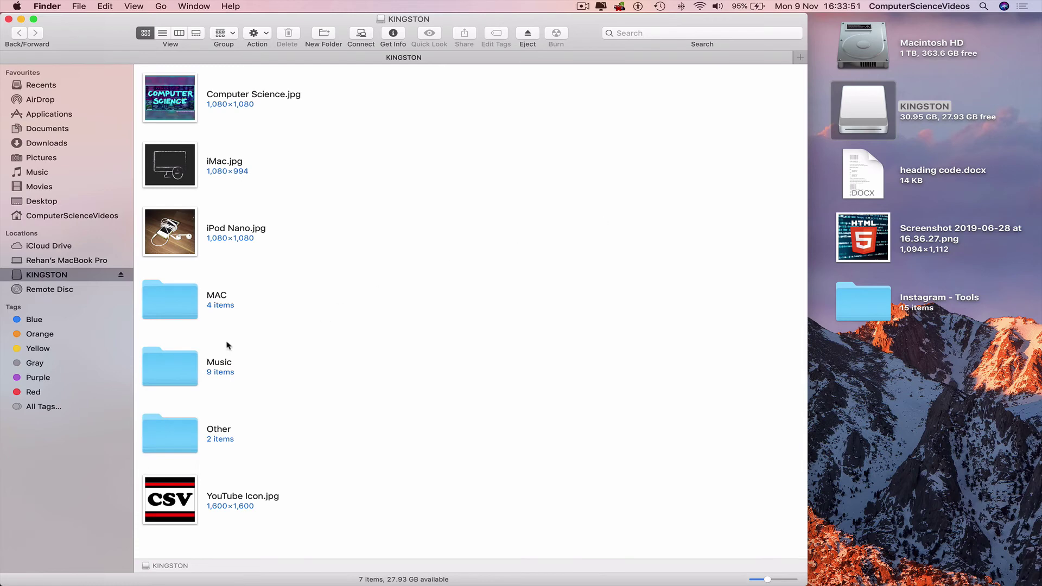
double_click(177, 356)
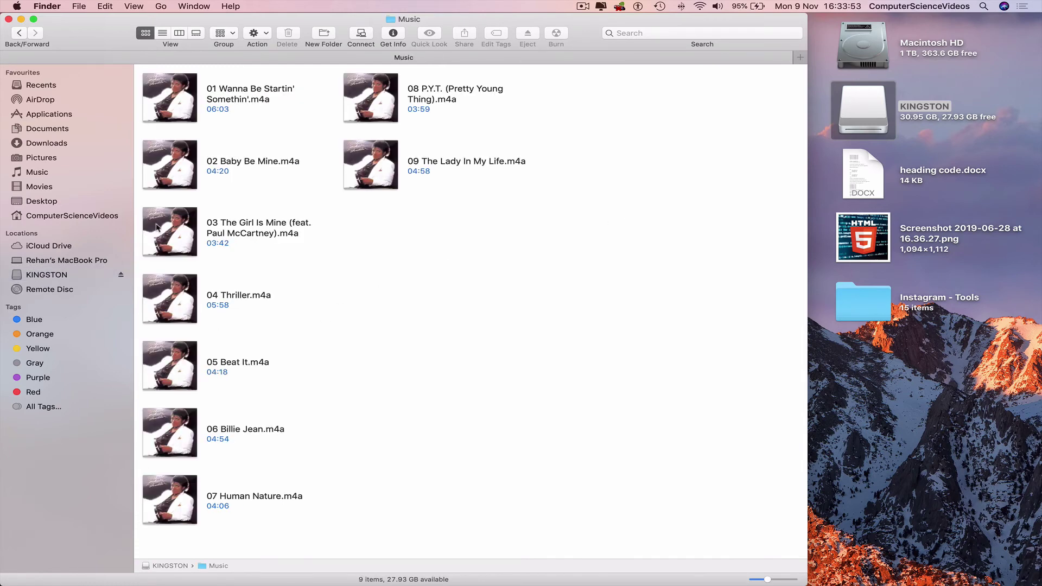
- Close the Music folder window and eject the KINGSTON drive again
left_click(8, 19)
right_click(863, 107)
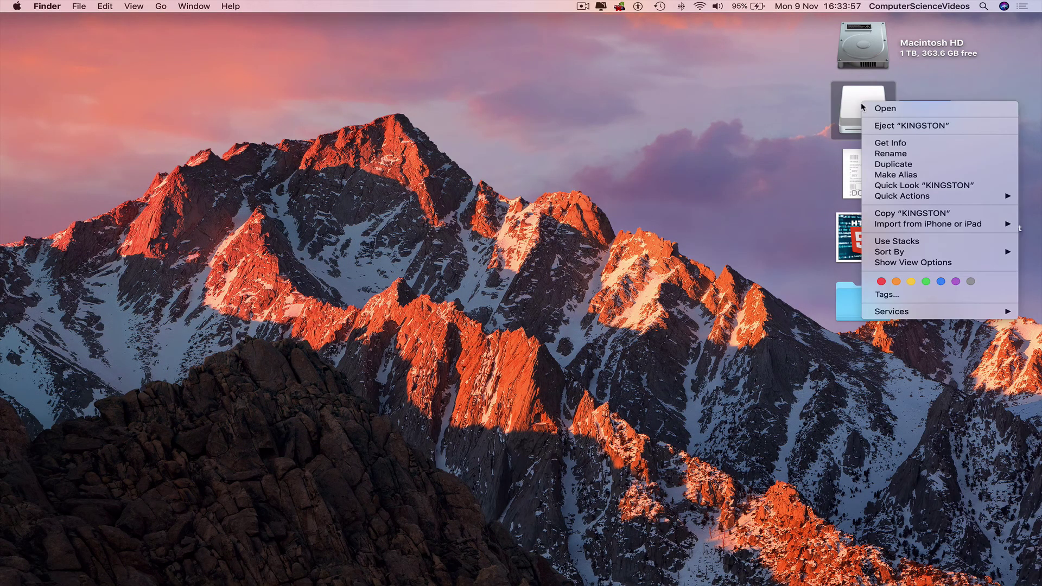
left_click(882, 129)
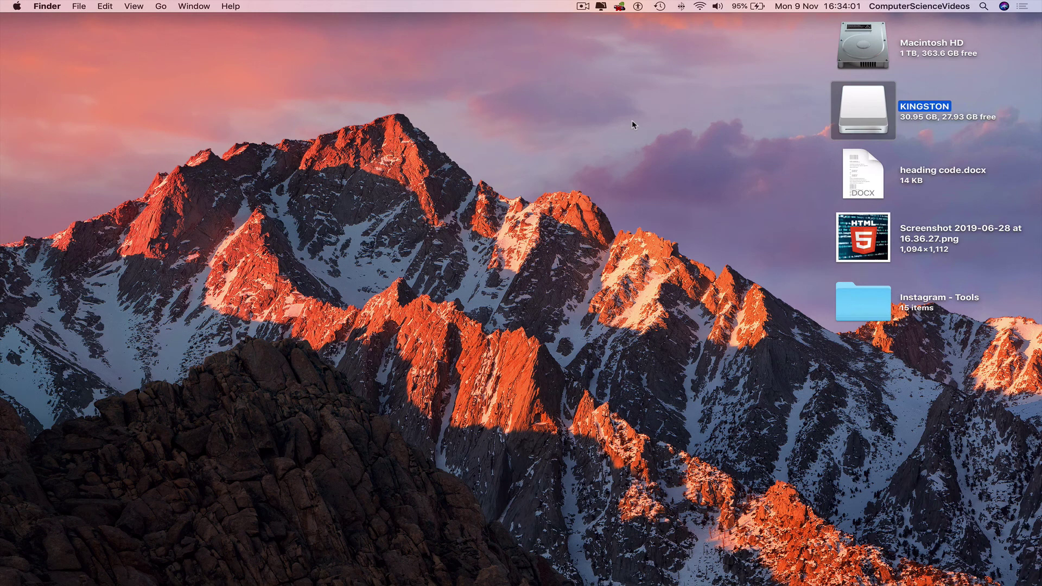